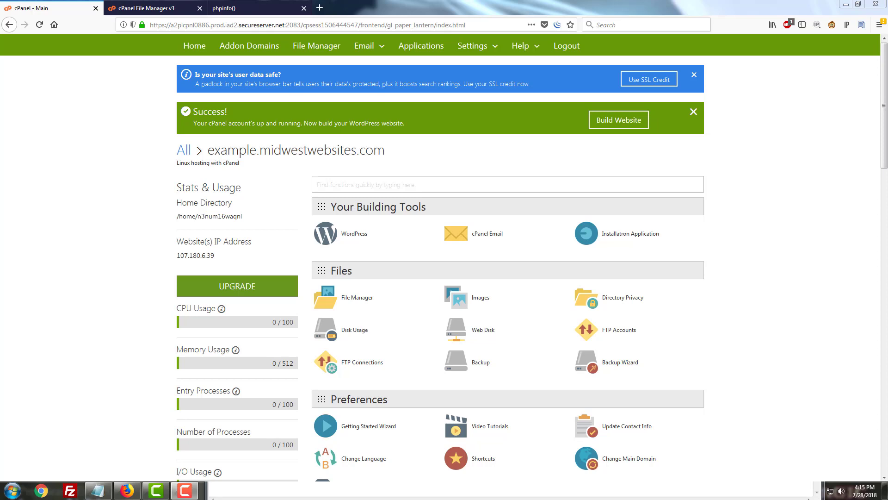
- Check the PHP limits on the phpinfo page and open public_html's .user.ini file in the code editor
{"action": "left_click", "coordinate": [234, 8]}
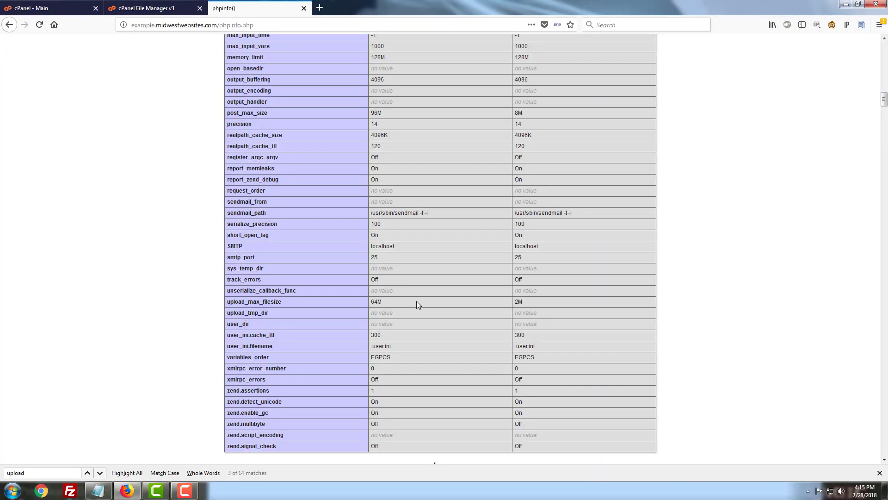
{"action": "scroll", "coordinate": [416, 301], "scroll_direction": "up", "scroll_amount": 6}
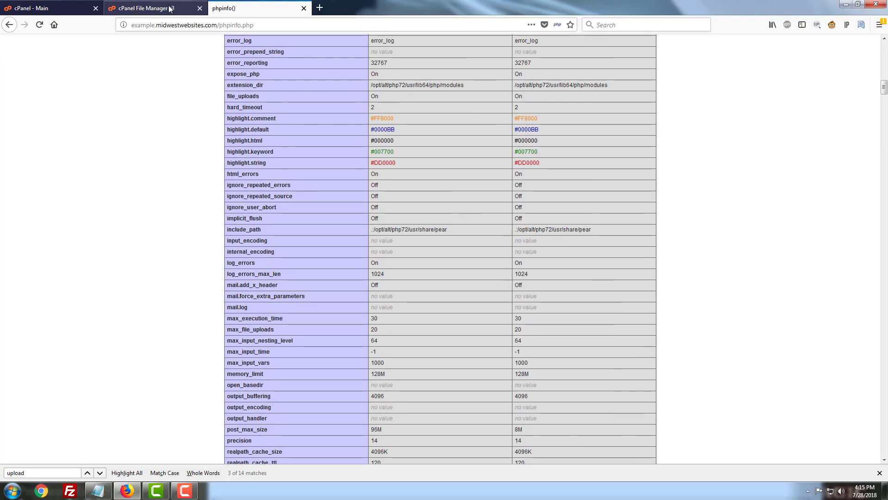
{"action": "left_click", "coordinate": [170, 8]}
{"action": "right_click", "coordinate": [179, 203]}
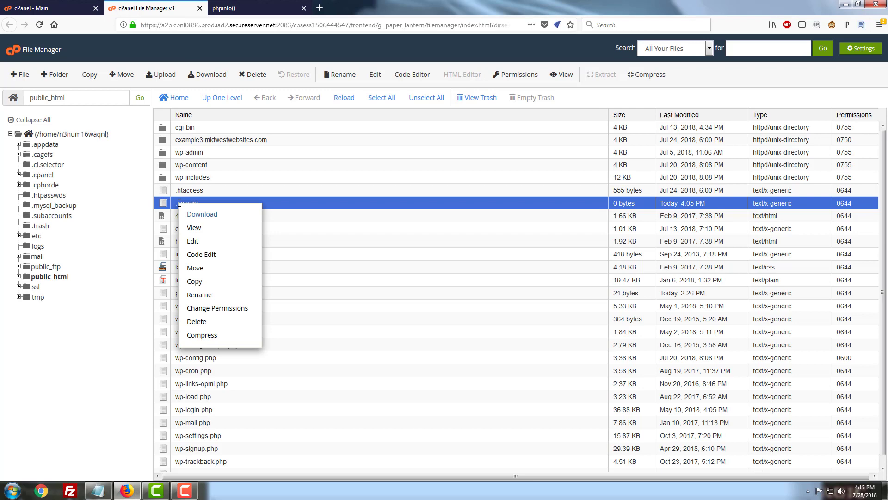
{"action": "left_click", "coordinate": [204, 257]}
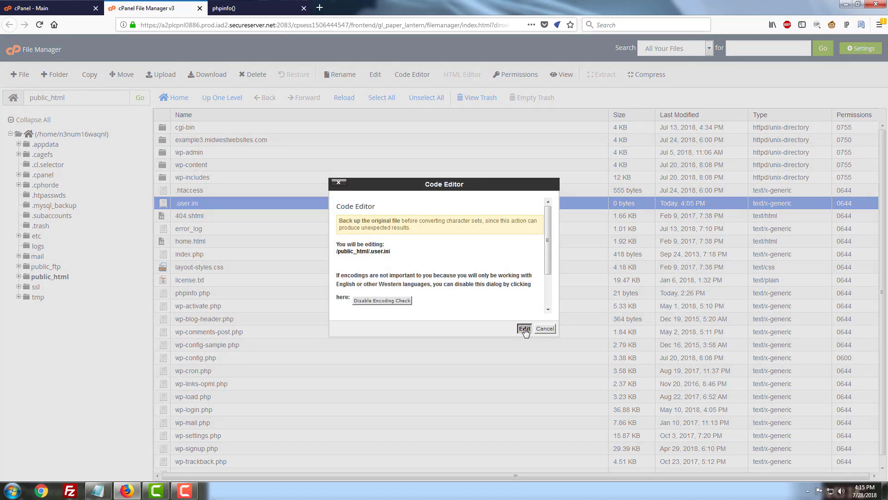
{"action": "left_click", "coordinate": [526, 329]}
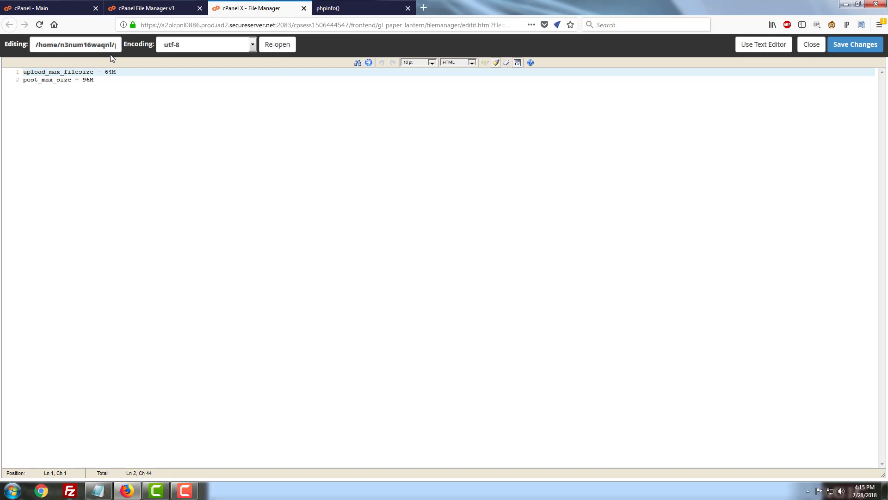
- Find the PHP version selector in cPanel by searching for "php version" and show its PHP options
{"action": "left_click", "coordinate": [42, 7]}
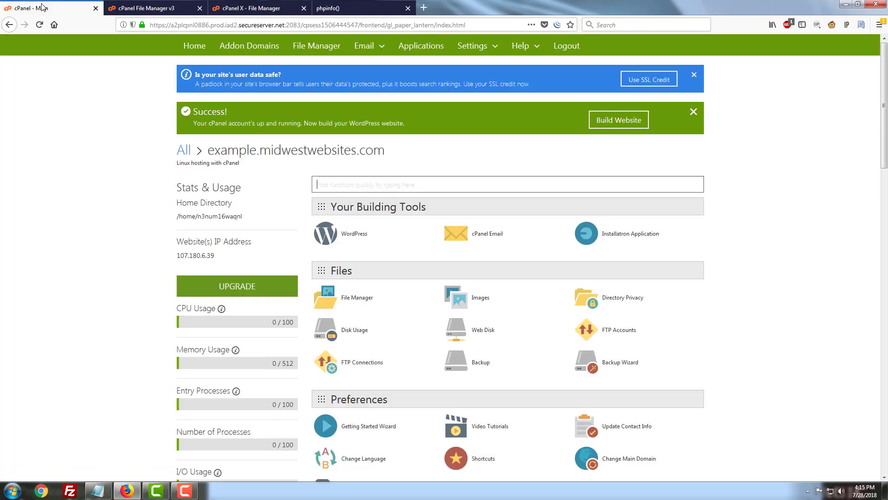
{"action": "left_click", "coordinate": [435, 184]}
{"action": "left_click", "coordinate": [445, 178]}
{"action": "type", "text": "php vers"}
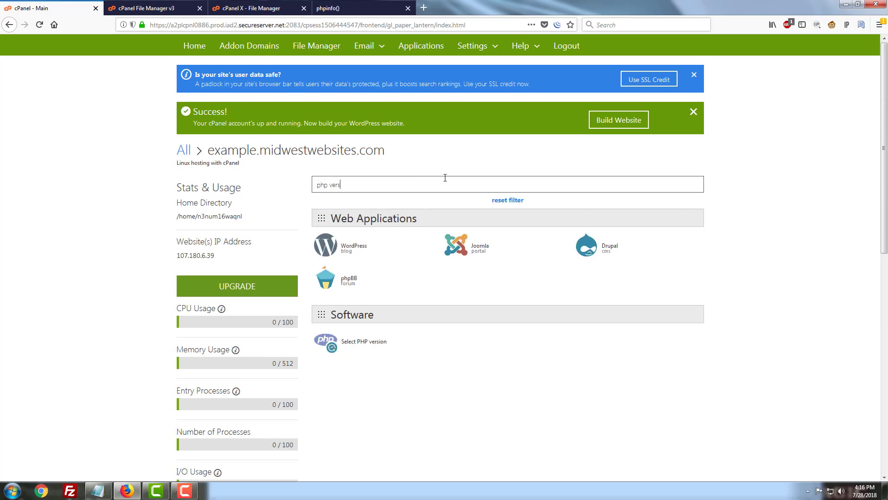
{"action": "type", "text": "ion"}
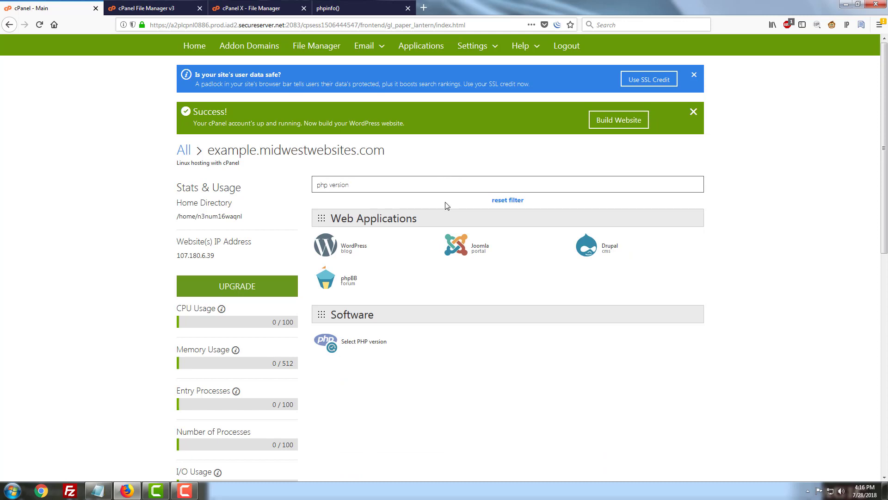
{"action": "left_click", "coordinate": [377, 343]}
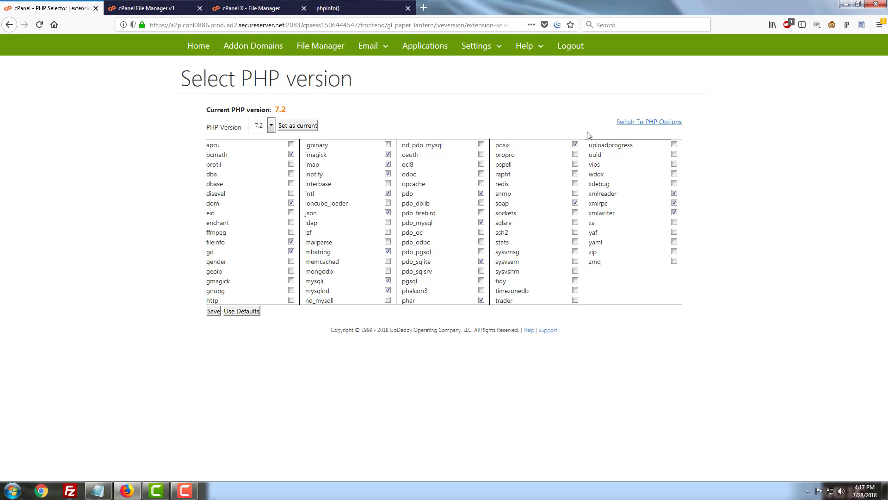
{"action": "left_click", "coordinate": [643, 122]}
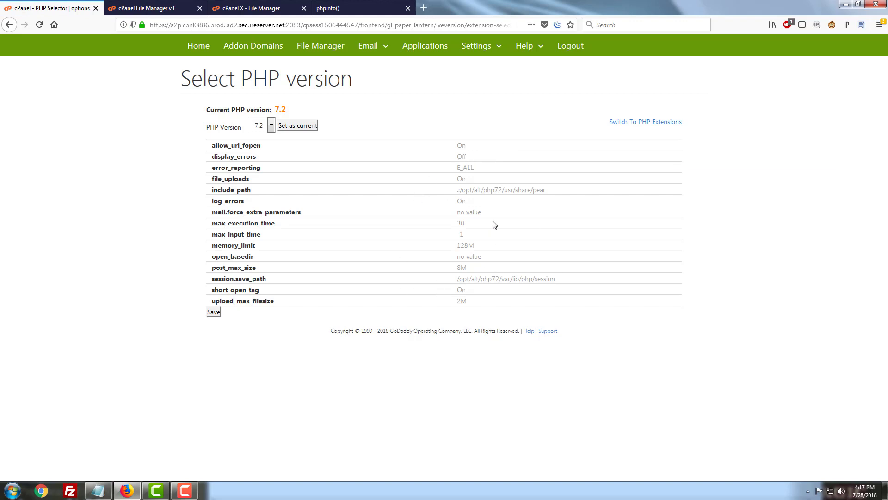
- Set upload_max_filesize to 64M in the PHP options and apply it
{"action": "mouse_move", "coordinate": [486, 193]}
{"action": "mouse_move", "coordinate": [267, 225]}
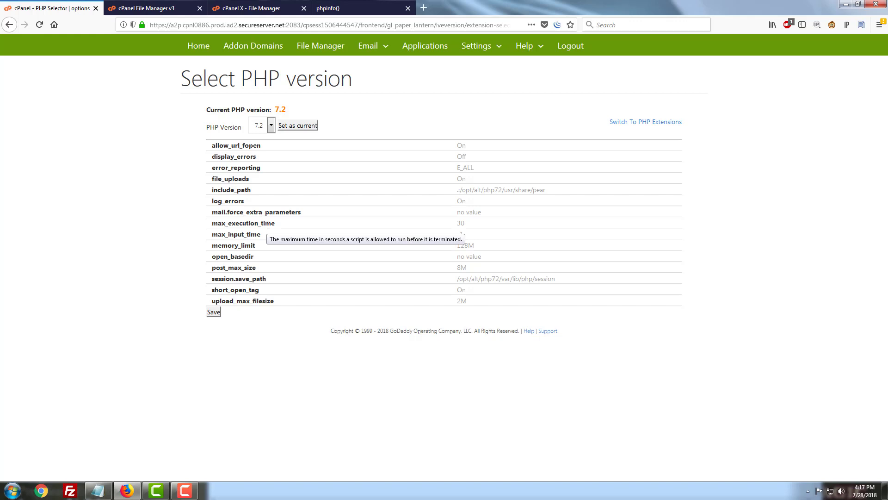
{"action": "mouse_move", "coordinate": [247, 245]}
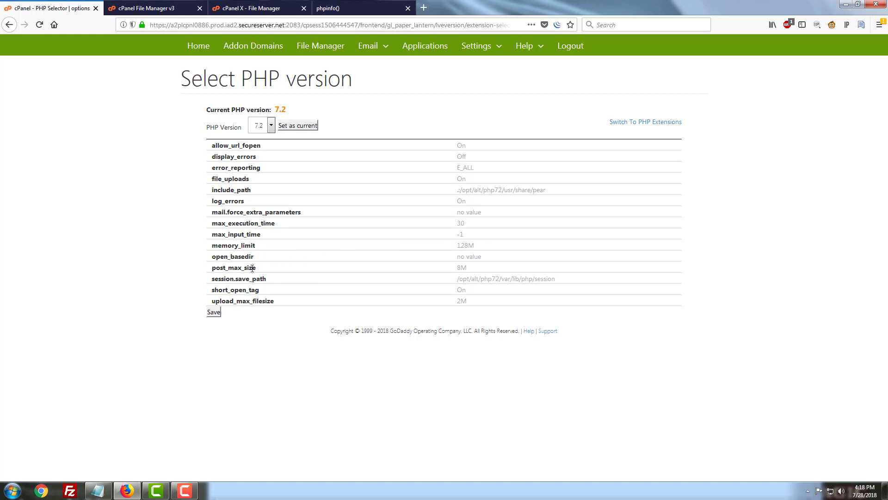
{"action": "mouse_move", "coordinate": [252, 309]}
{"action": "mouse_move", "coordinate": [234, 263]}
{"action": "mouse_move", "coordinate": [464, 305]}
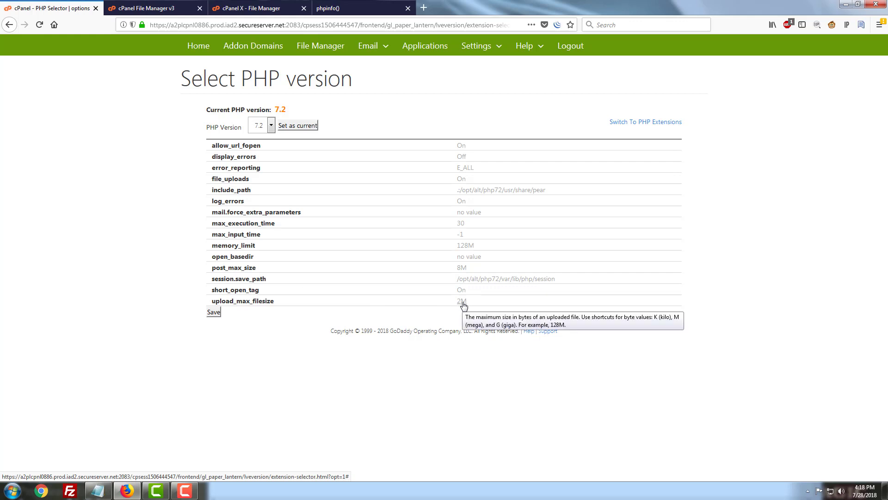
{"action": "left_click", "coordinate": [464, 304]}
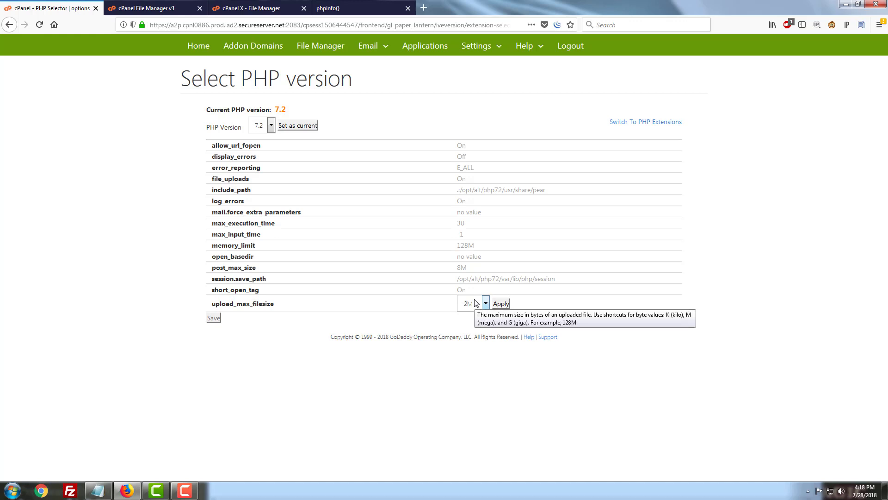
{"action": "left_click", "coordinate": [476, 303]}
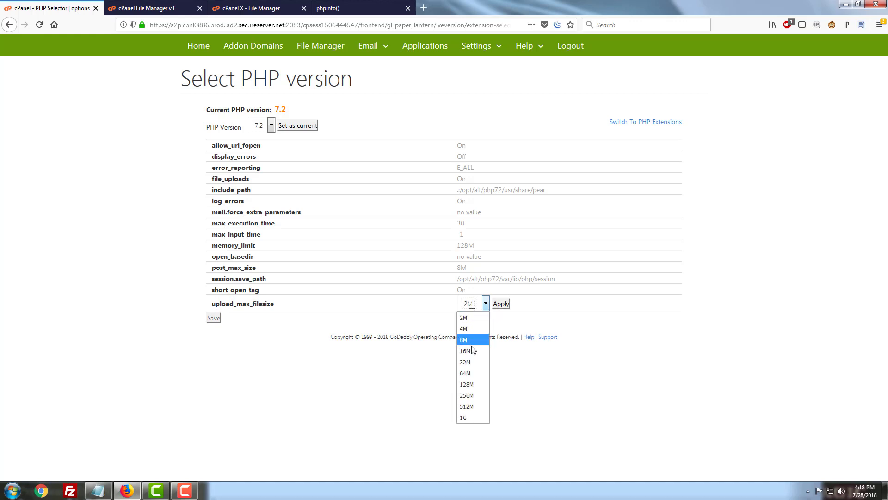
{"action": "left_click", "coordinate": [462, 373]}
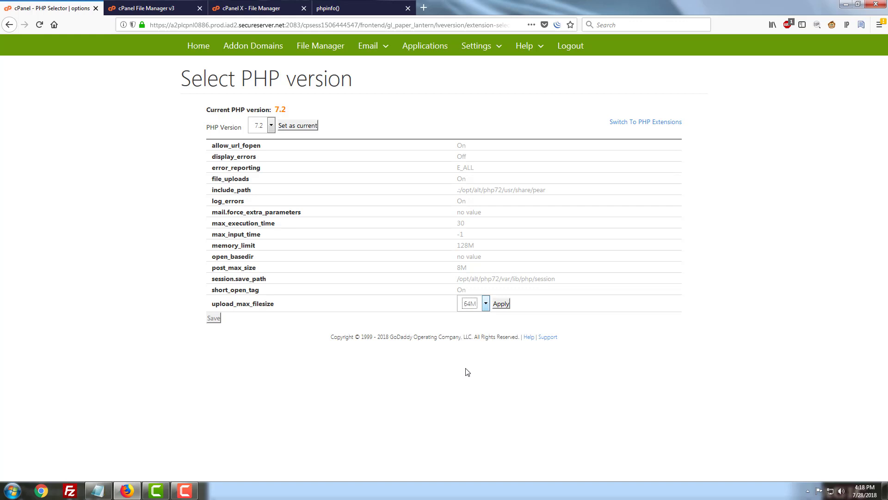
{"action": "left_click", "coordinate": [501, 303]}
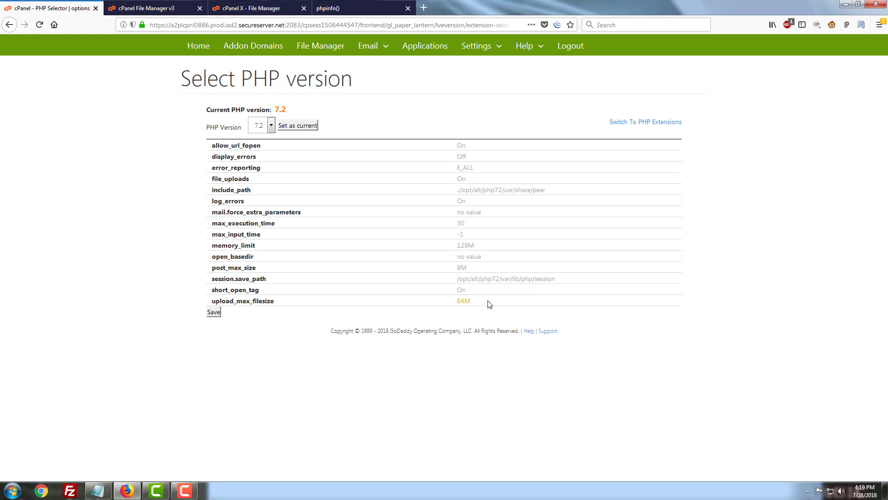
- Set post_max_size to 128M in the PHP options and apply it
{"action": "mouse_move", "coordinate": [490, 304]}
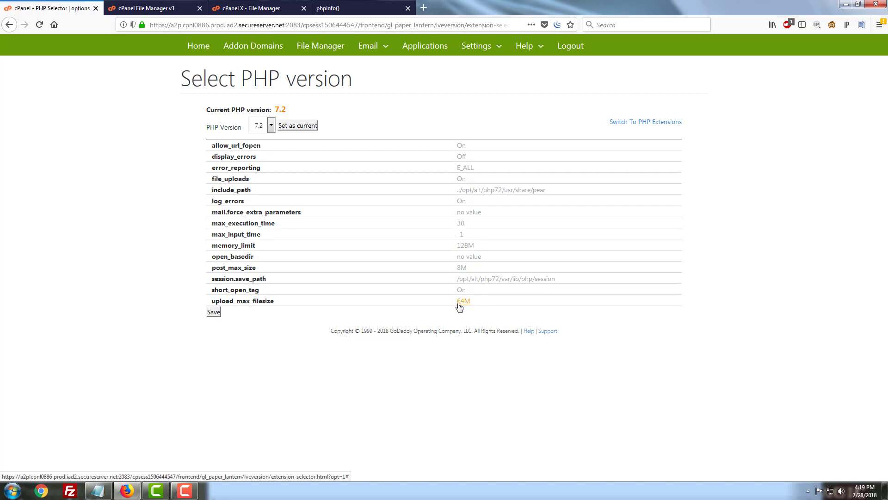
{"action": "mouse_move", "coordinate": [460, 306]}
{"action": "left_click", "coordinate": [461, 268]}
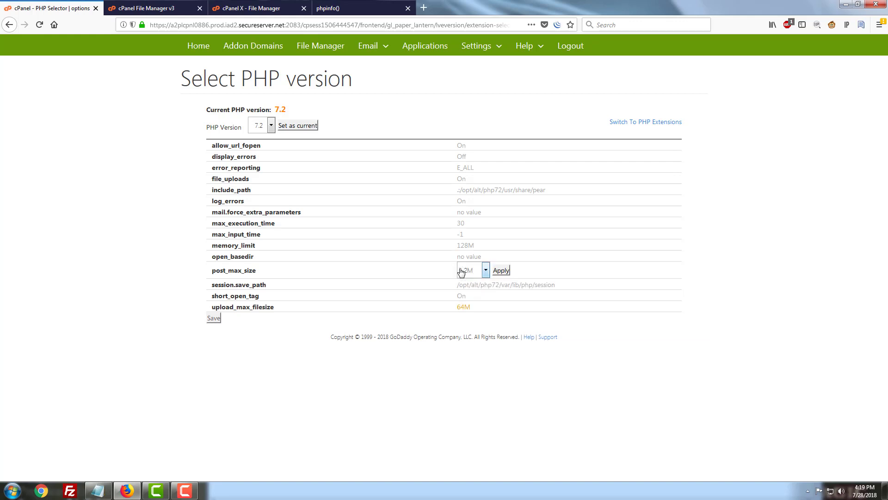
{"action": "left_click", "coordinate": [461, 271]}
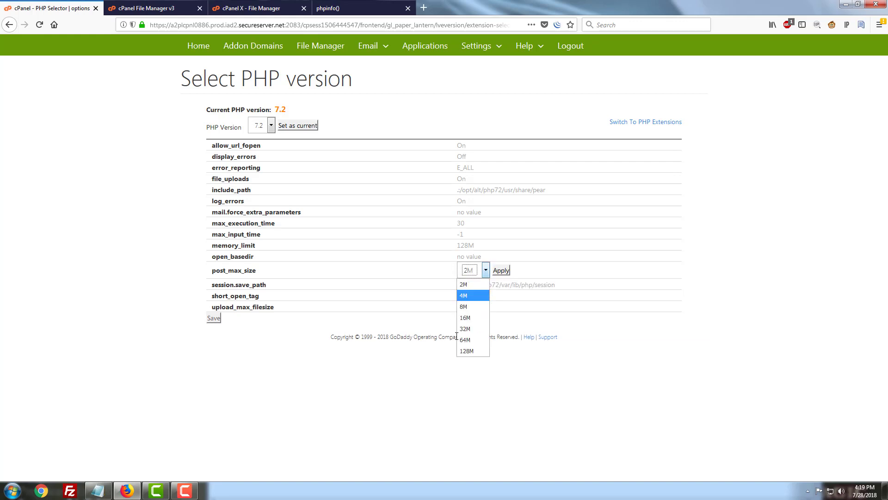
{"action": "left_click", "coordinate": [467, 352]}
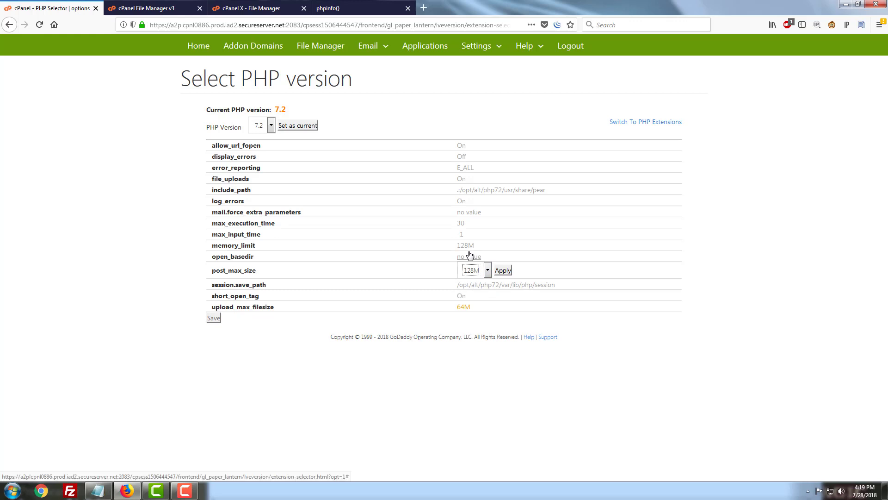
{"action": "left_click", "coordinate": [502, 269]}
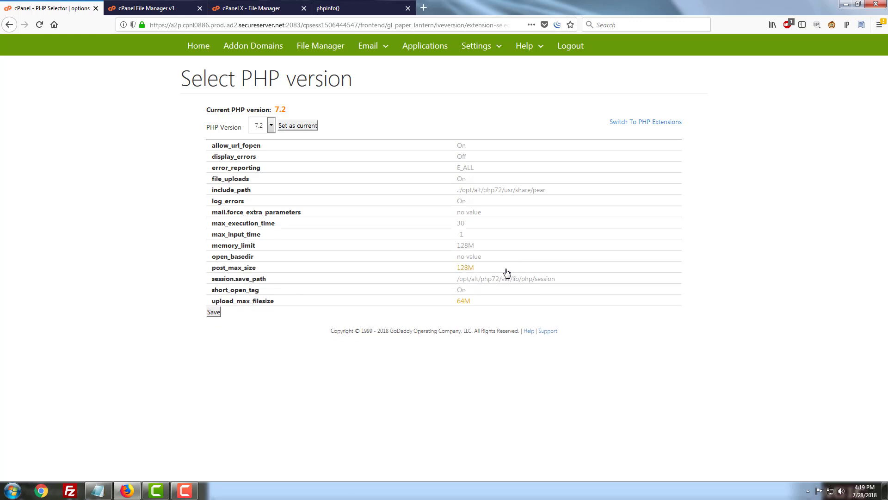
- Set memory_limit to 192M in the PHP options and apply it
{"action": "left_click", "coordinate": [470, 246]}
{"action": "left_click", "coordinate": [471, 250]}
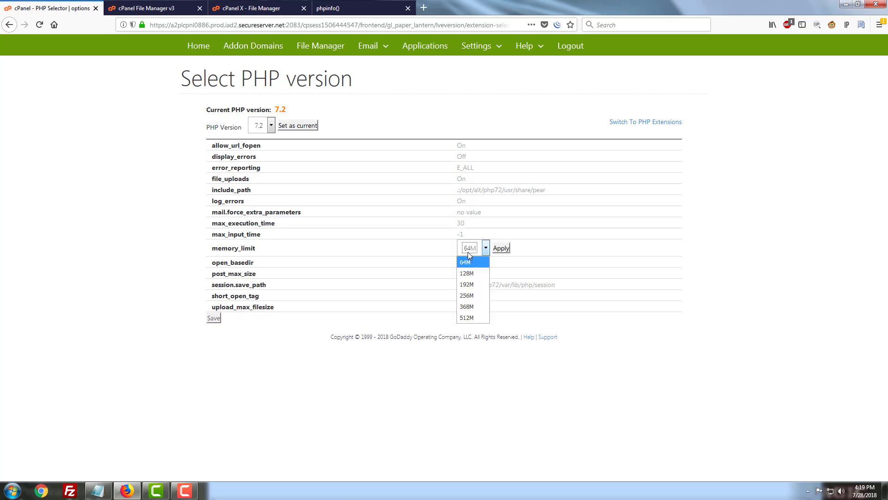
{"action": "left_click", "coordinate": [472, 285]}
{"action": "left_click", "coordinate": [507, 250]}
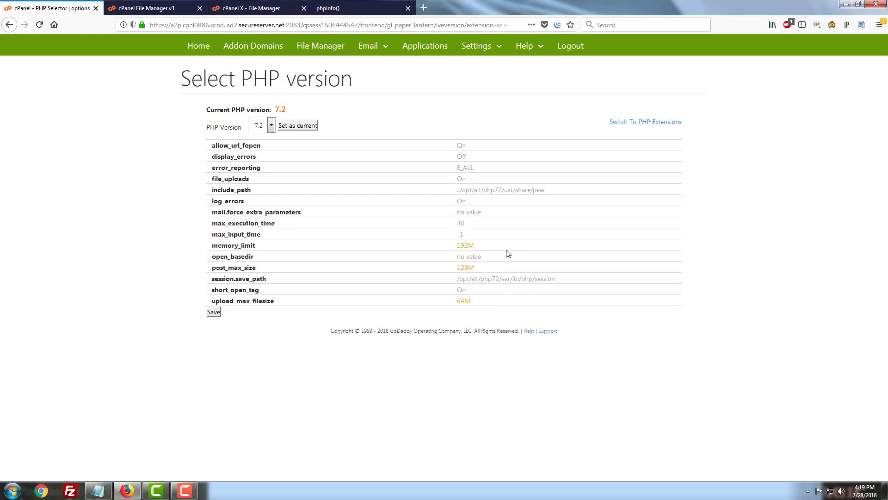
- Set max_execution_time to 180 seconds, apply it, and save the PHP options
{"action": "left_click", "coordinate": [462, 227]}
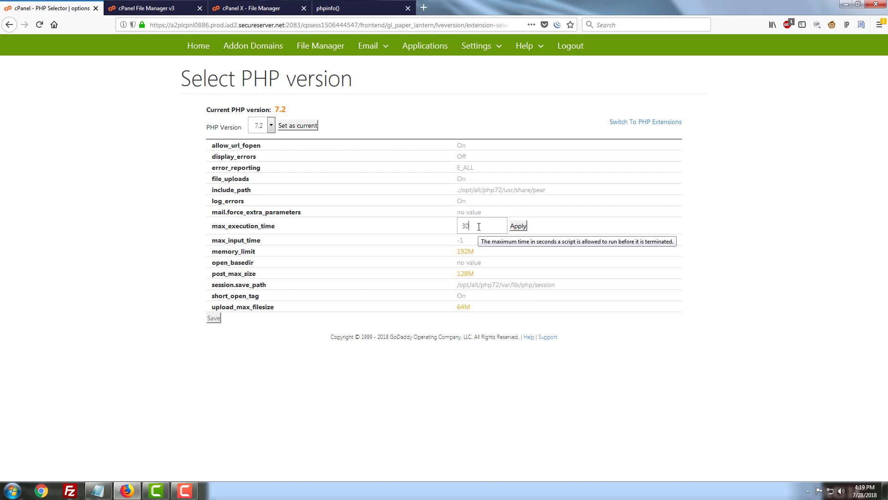
{"action": "key", "text": "BackSpace"}
{"action": "key", "text": "BackSpace"}
{"action": "type", "text": "180"}
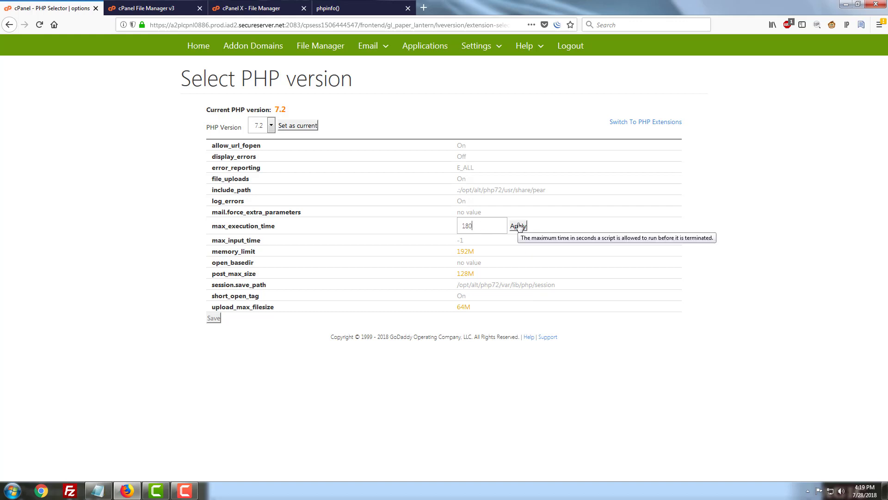
{"action": "left_click", "coordinate": [518, 226]}
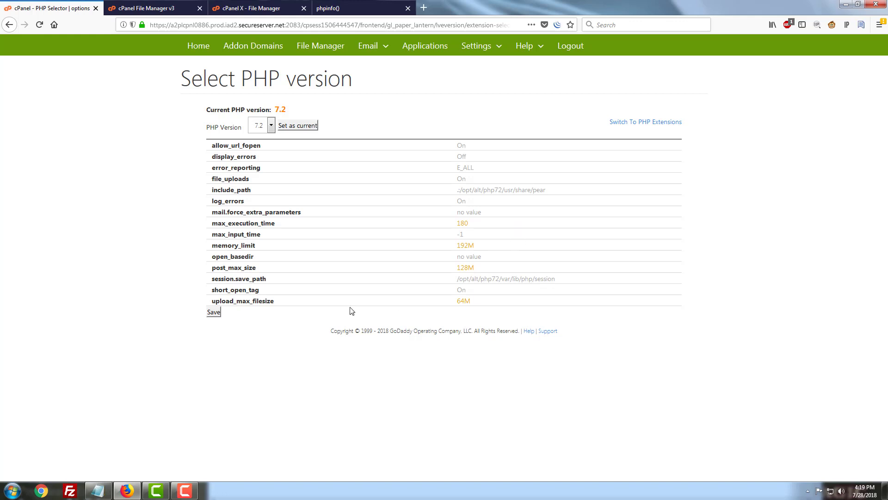
{"action": "left_click", "coordinate": [215, 313]}
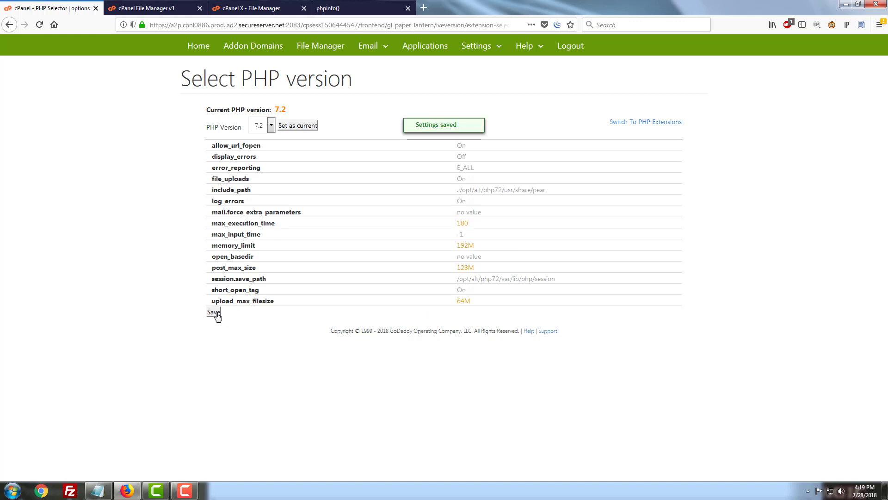
- Reload the phpinfo page to check the execution time, memory and post size limits
{"action": "left_click", "coordinate": [342, 8]}
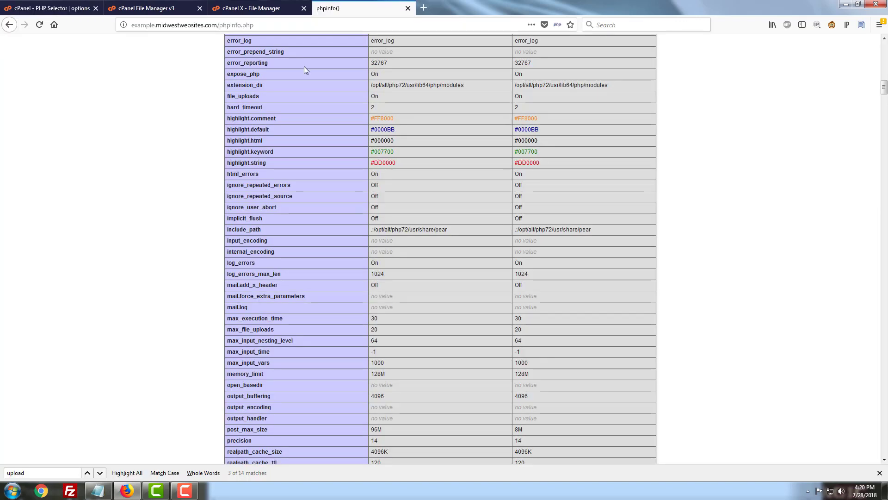
{"action": "key", "text": "F5"}
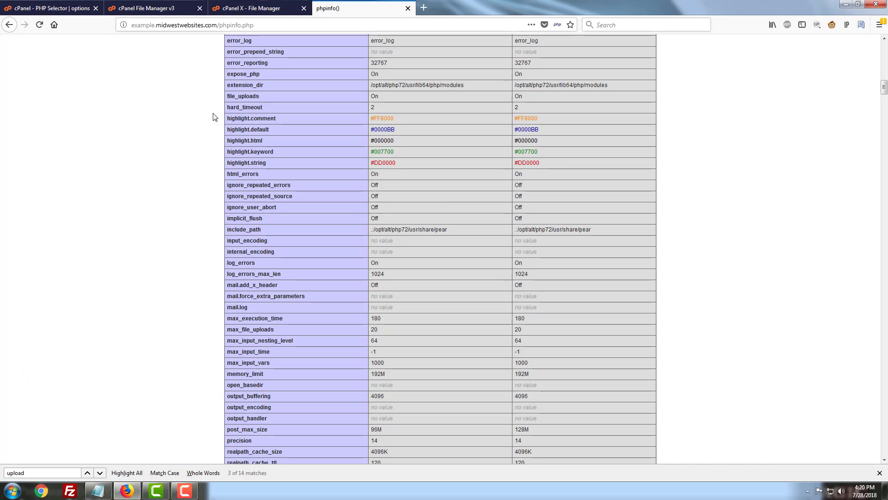
{"action": "left_click", "coordinate": [195, 4]}
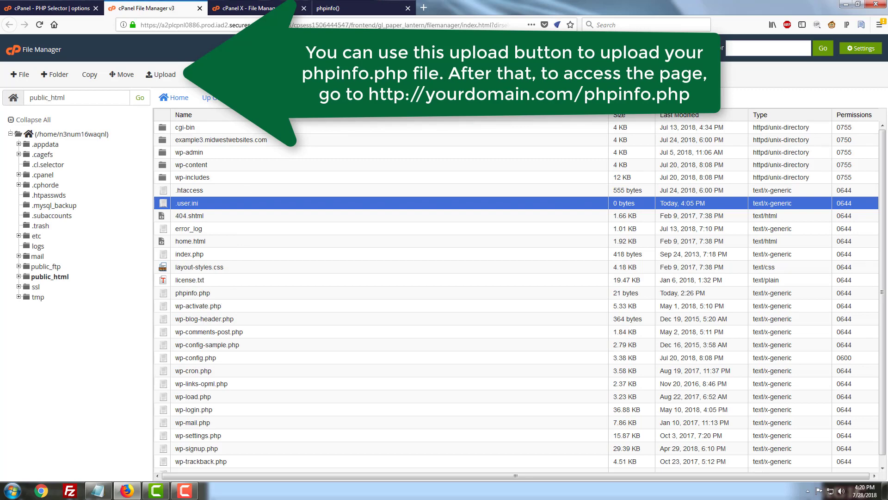
{"action": "left_click", "coordinate": [351, 8]}
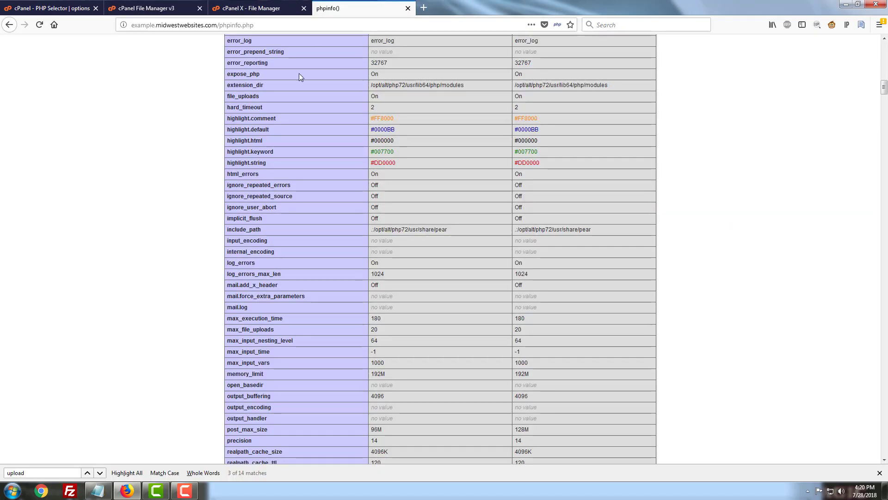
{"action": "key", "text": "F5"}
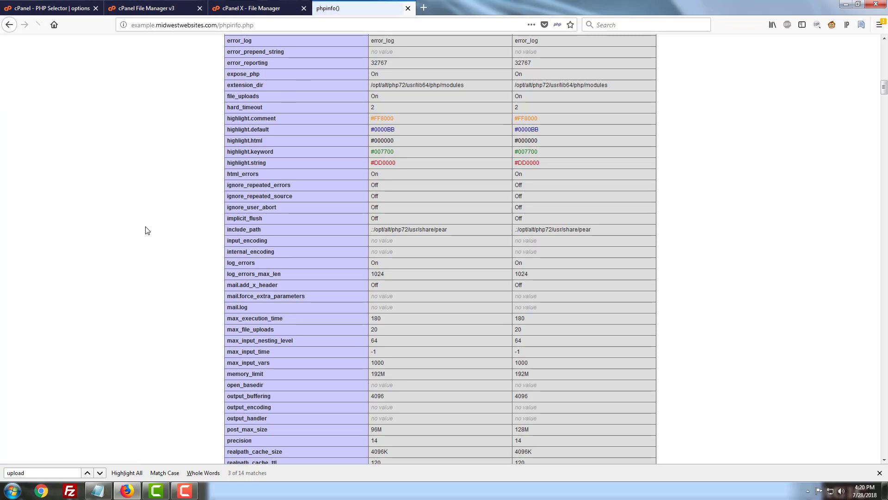
- Search the phpinfo page for "upload" to check upload_max_filesize and compare it with the saved PHP options
{"action": "left_click", "coordinate": [44, 474]}
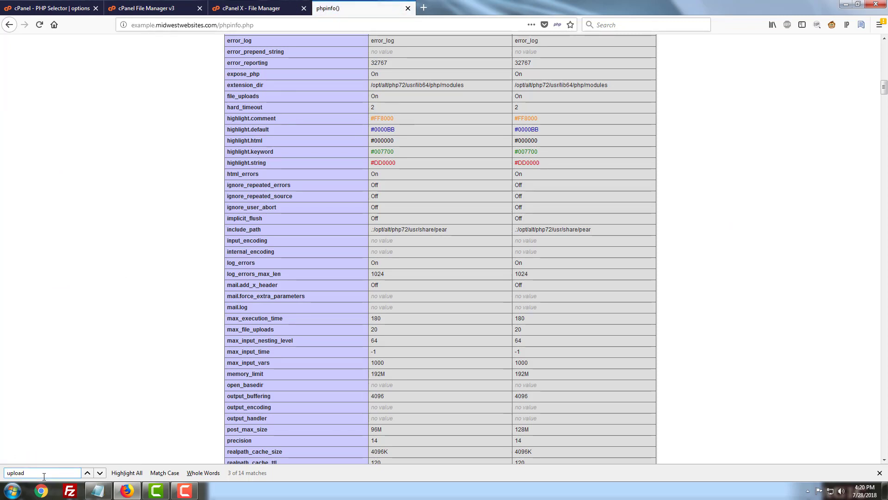
{"action": "key", "text": "Return"}
{"action": "key", "text": "Return"}
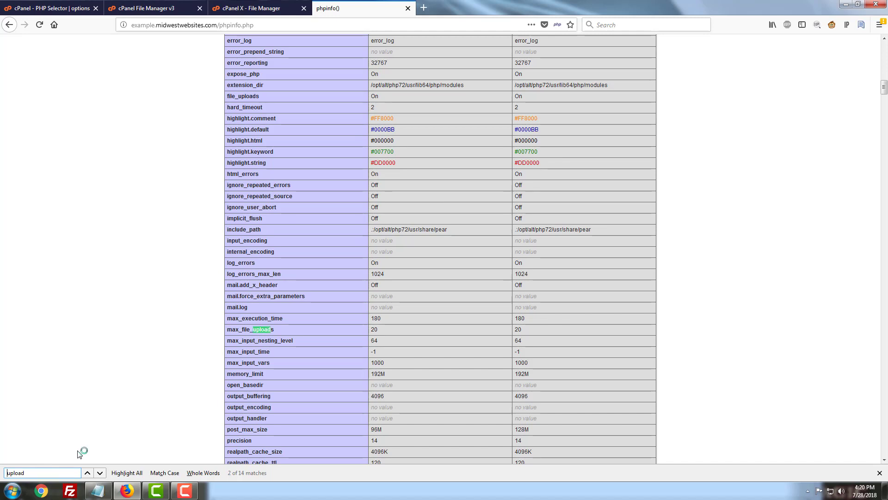
{"action": "key", "text": "Return"}
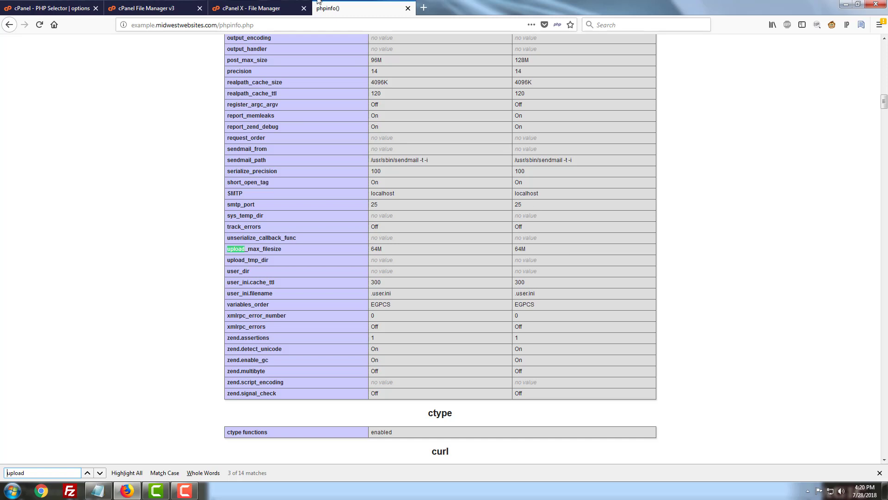
{"action": "left_click", "coordinate": [60, 5]}
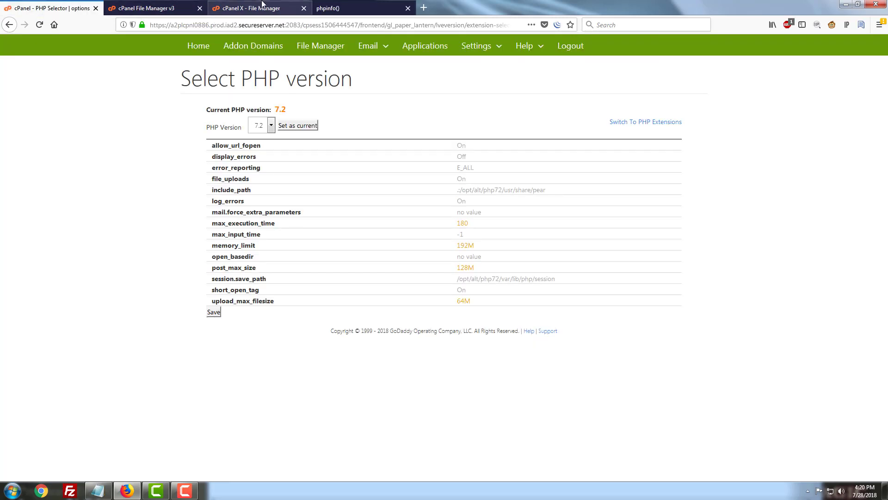
{"action": "left_click", "coordinate": [338, 10]}
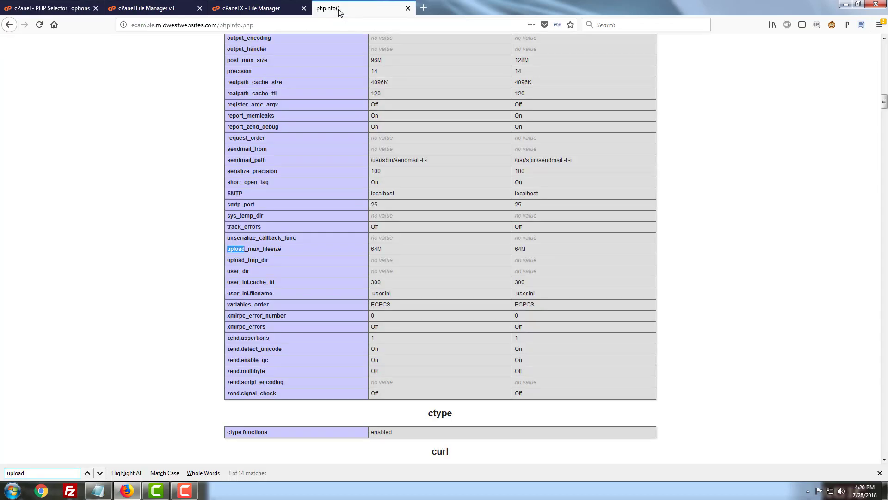